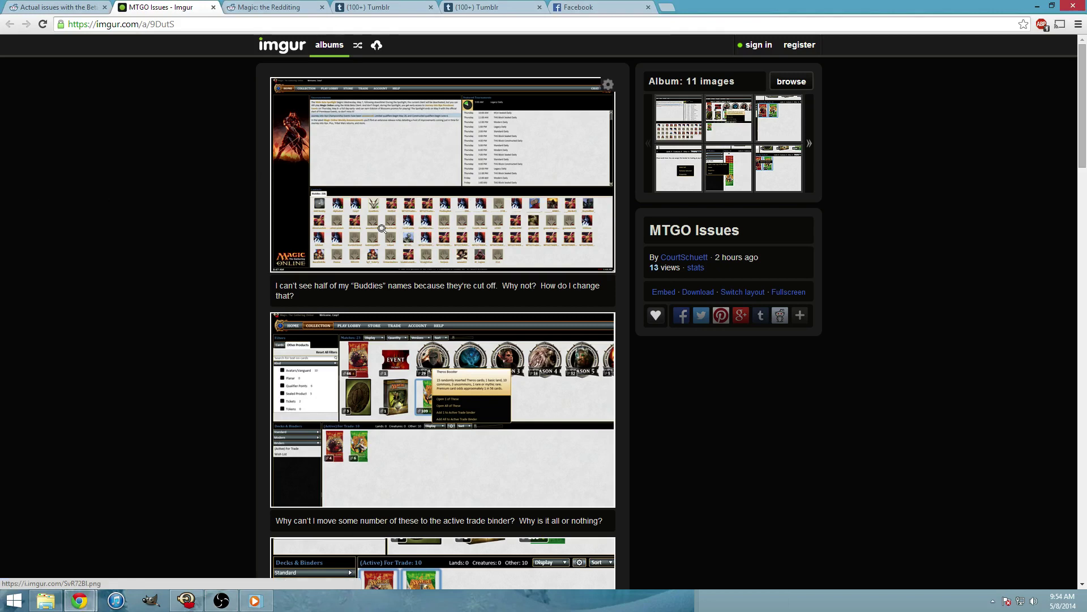
Step: Read the first issues in the MTGO Issues album, from cut-off buddy names through activating a binder
scroll(383, 228, down, 4)
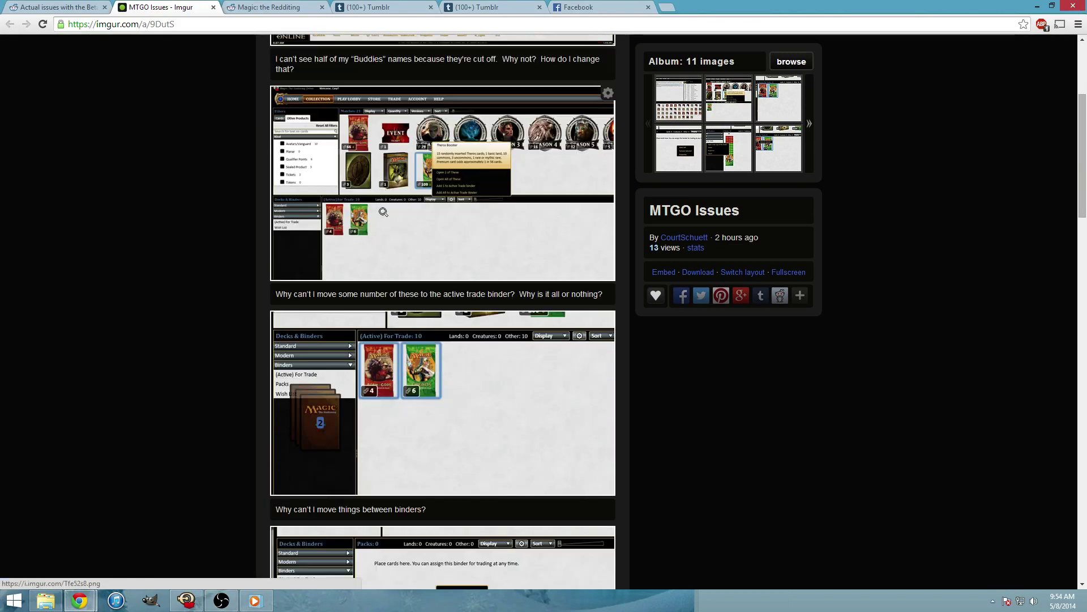
scroll(285, 268, down, 3)
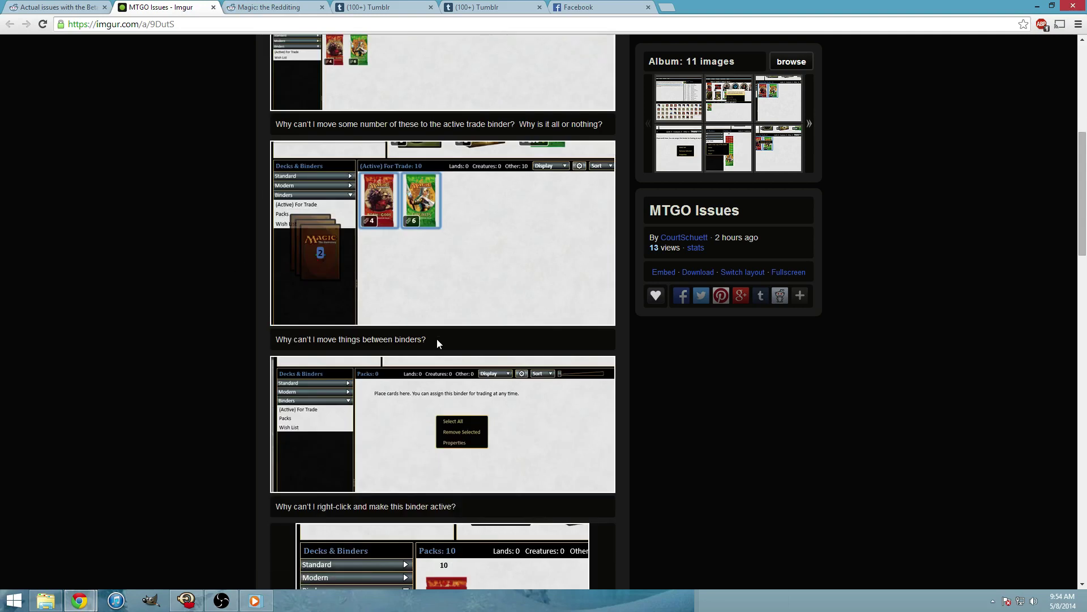
drag(435, 341, 261, 332)
click(246, 332)
scroll(230, 251, down, 7)
scroll(229, 250, up, 1)
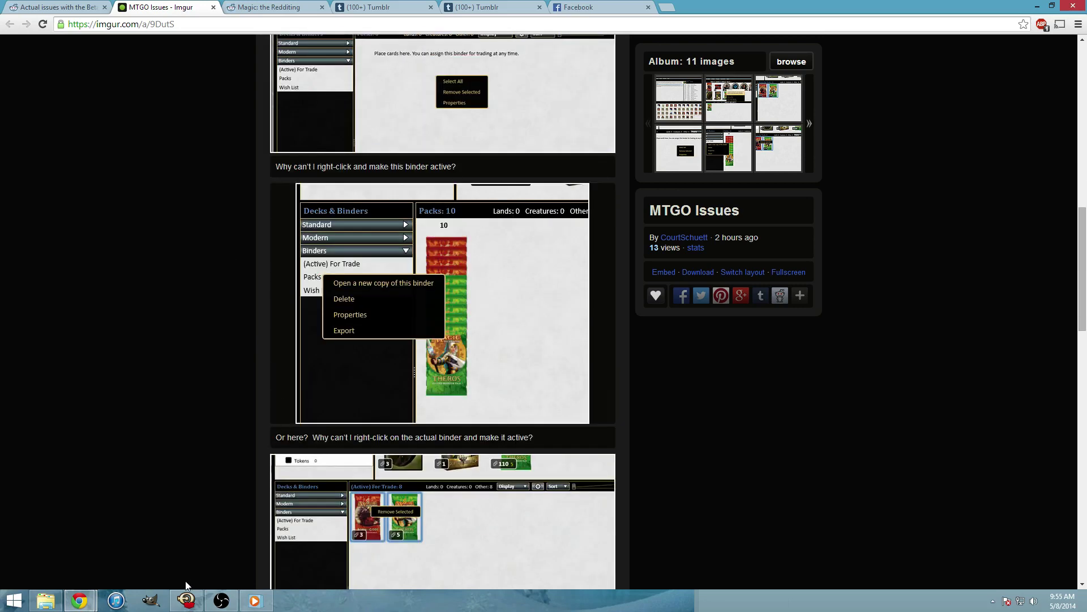
Step: Switch to Magic: The Gathering Online and make the Finance binder the active trade binder through its properties
click(186, 599)
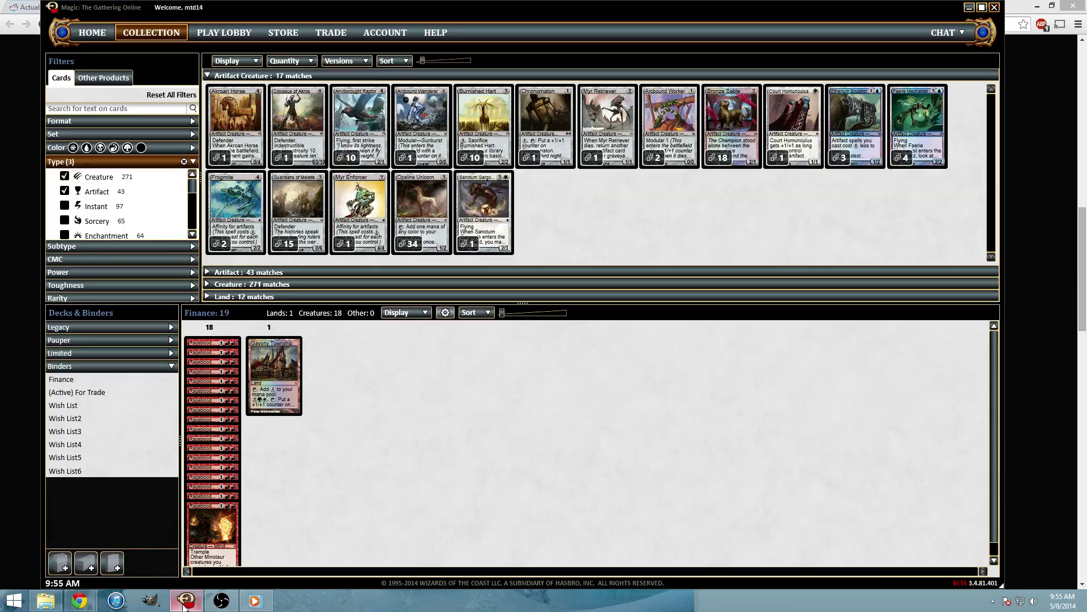
right_click(91, 381)
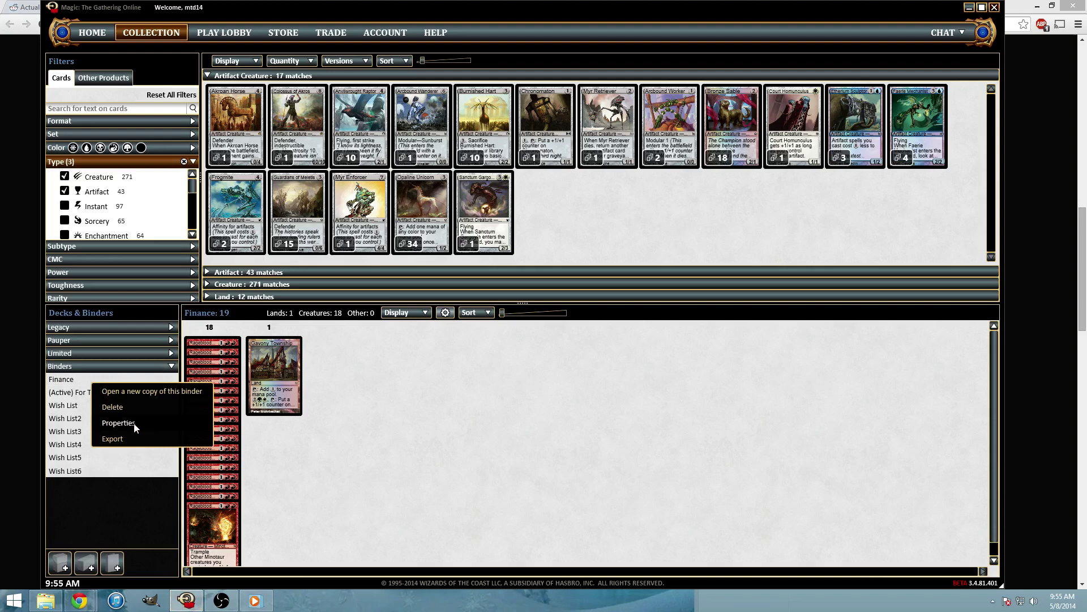
right_click(73, 379)
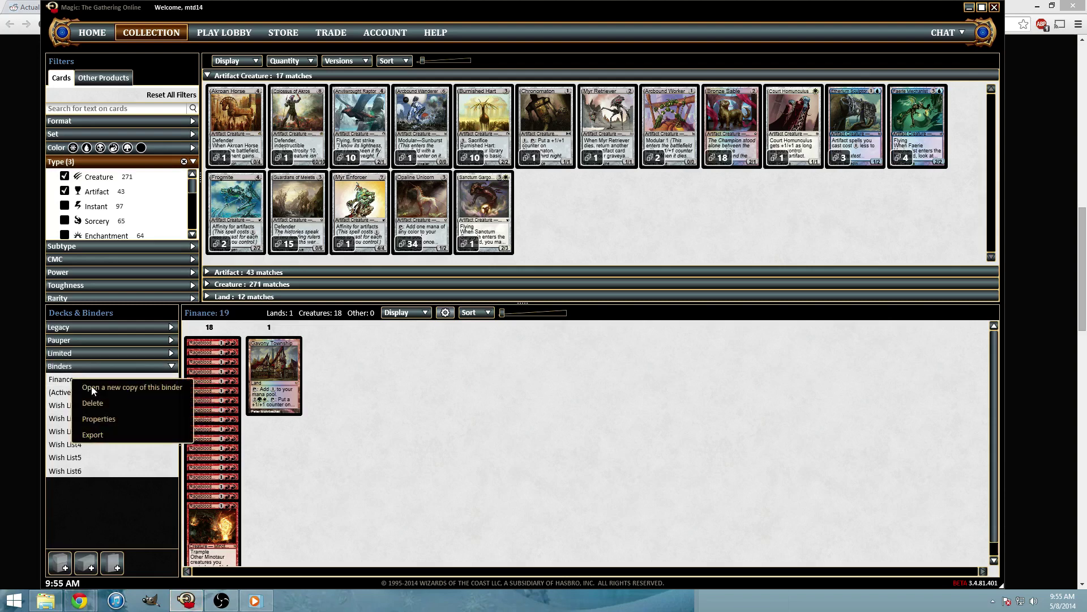
click(115, 418)
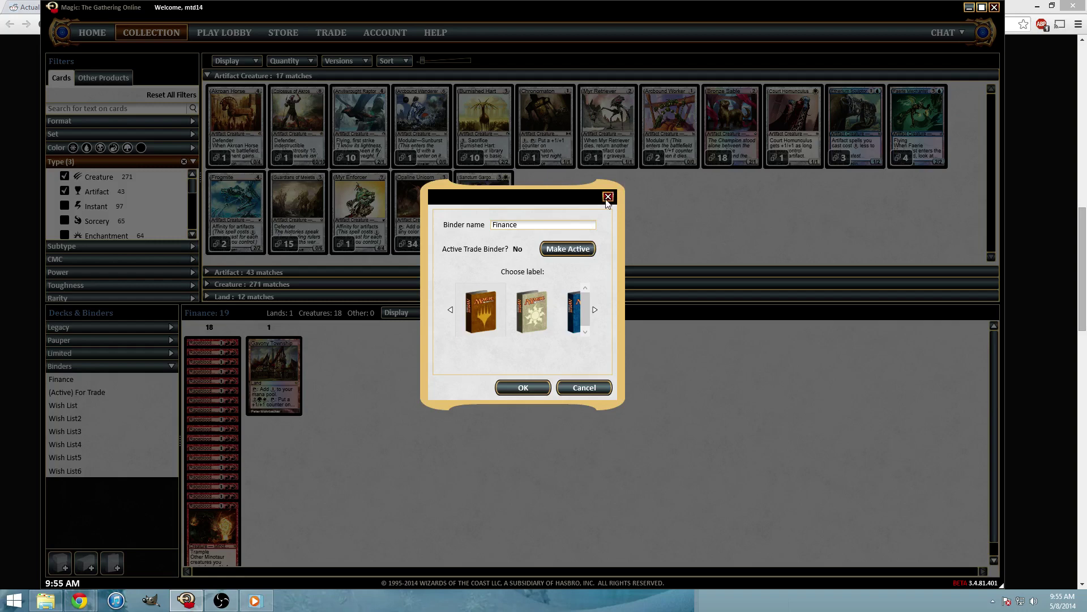
click(568, 250)
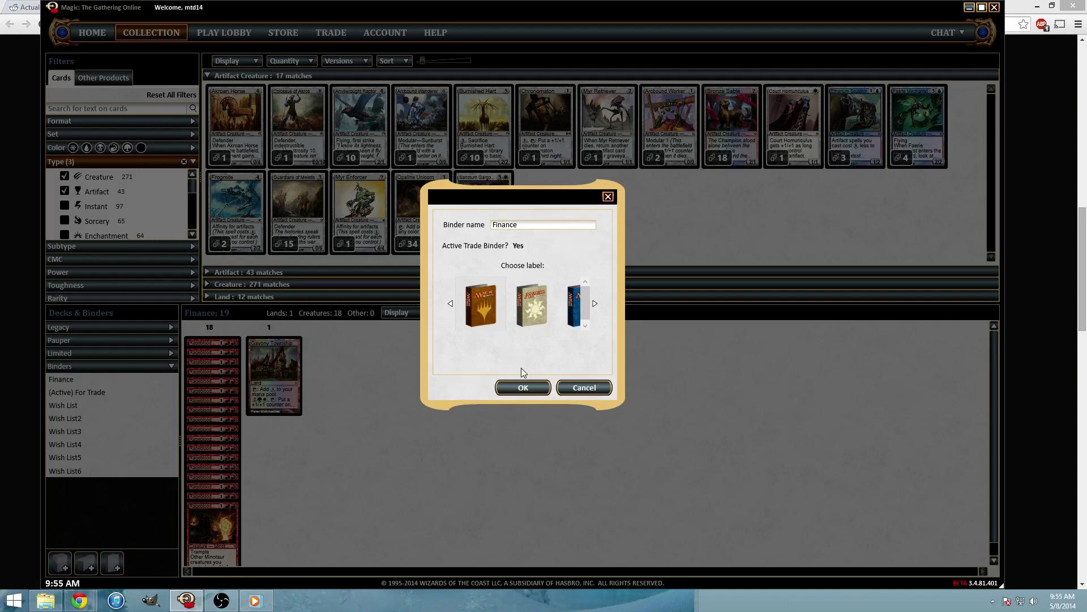
click(522, 387)
Step: Open the For Trade binder and make it the active trade binder through its properties
click(81, 393)
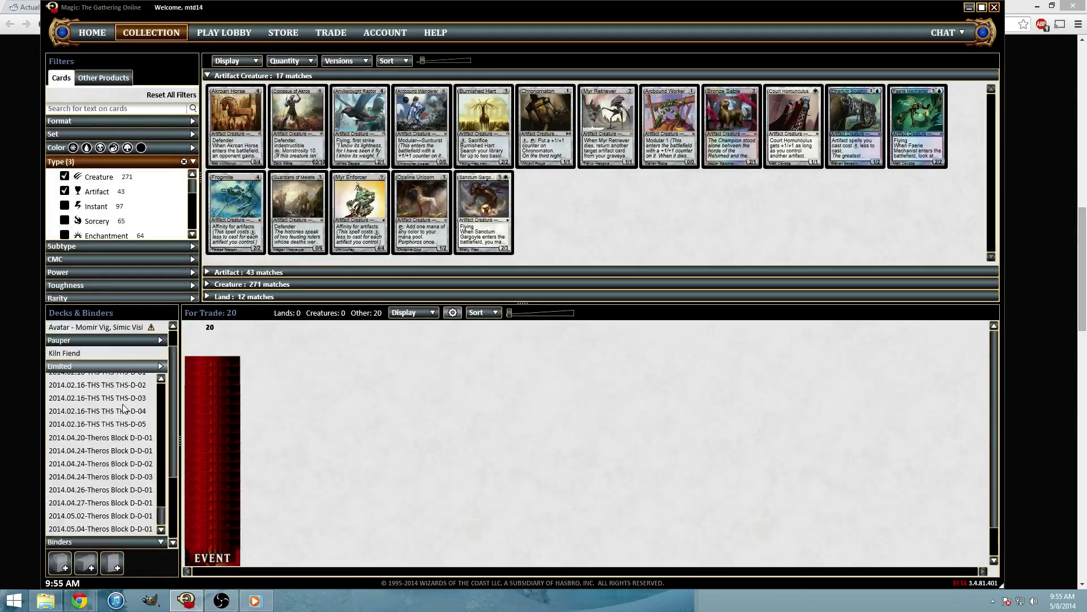
right_click(124, 408)
click(85, 393)
right_click(72, 390)
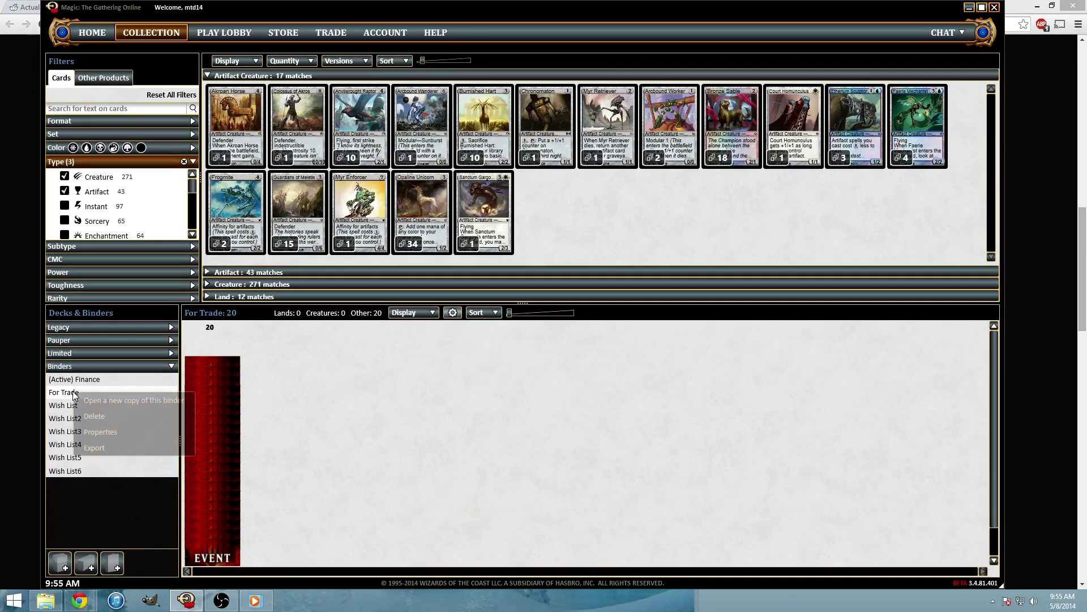
click(120, 434)
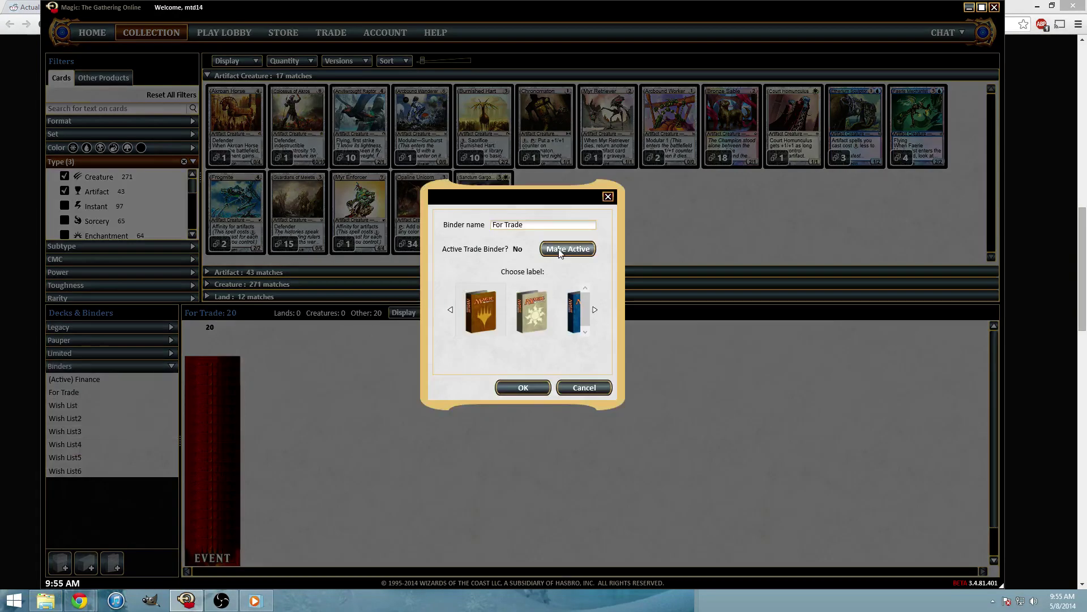
click(572, 250)
click(522, 387)
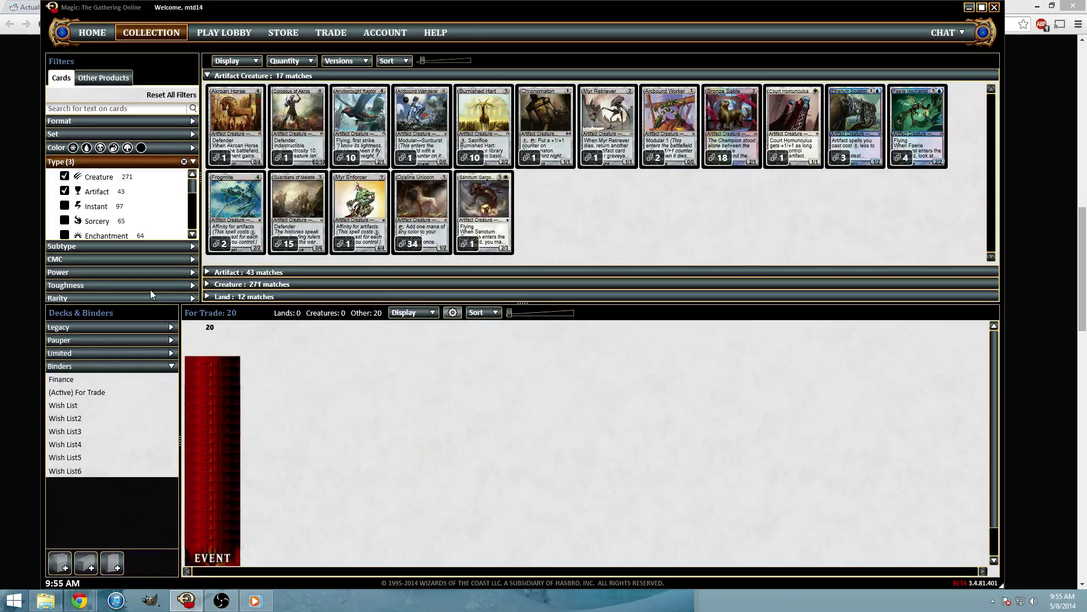
Step: Return to the Imgur album in the browser and read the issues about Remove Selected and the filter drop-downs
click(17, 286)
scroll(265, 321, down, 2)
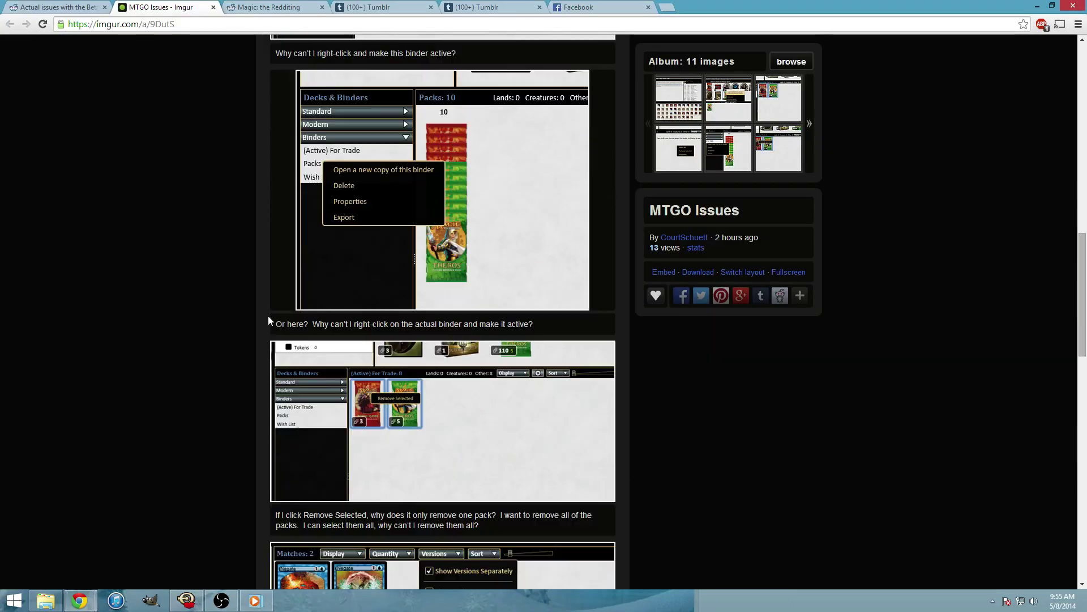
scroll(269, 318, down, 3)
scroll(268, 317, up, 3)
scroll(268, 318, down, 4)
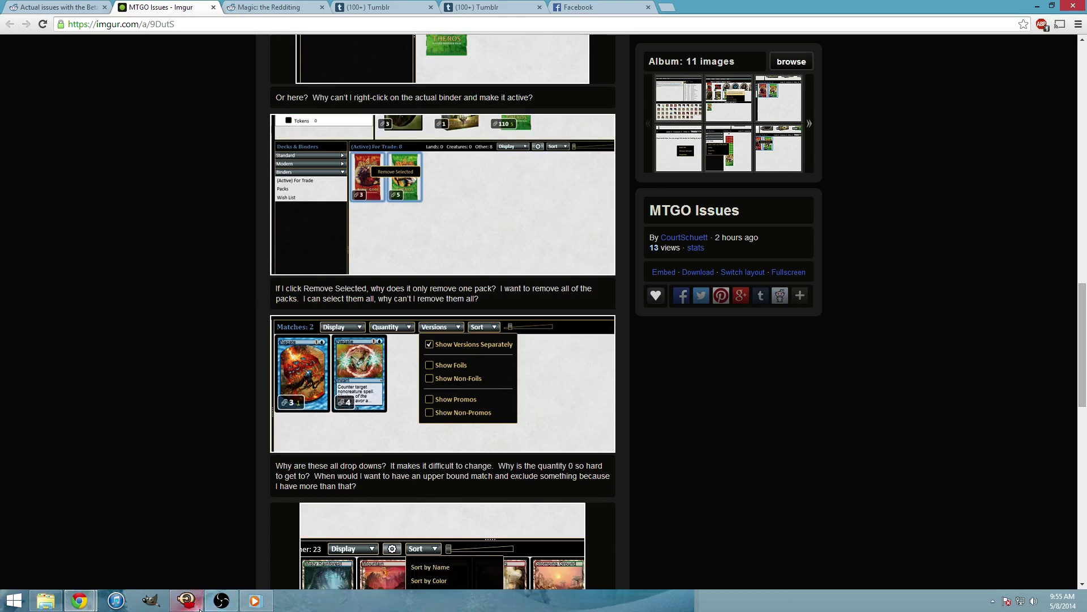
Step: Switch to Magic: The Gathering Online and display the For Trade binder in Card View
mouse_move(200, 608)
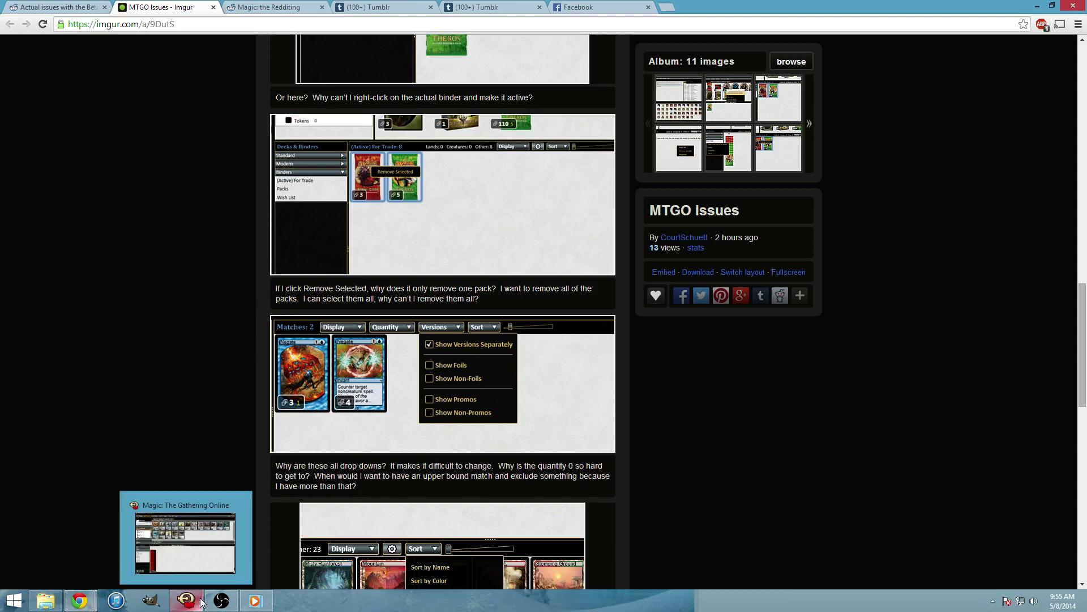
click(200, 599)
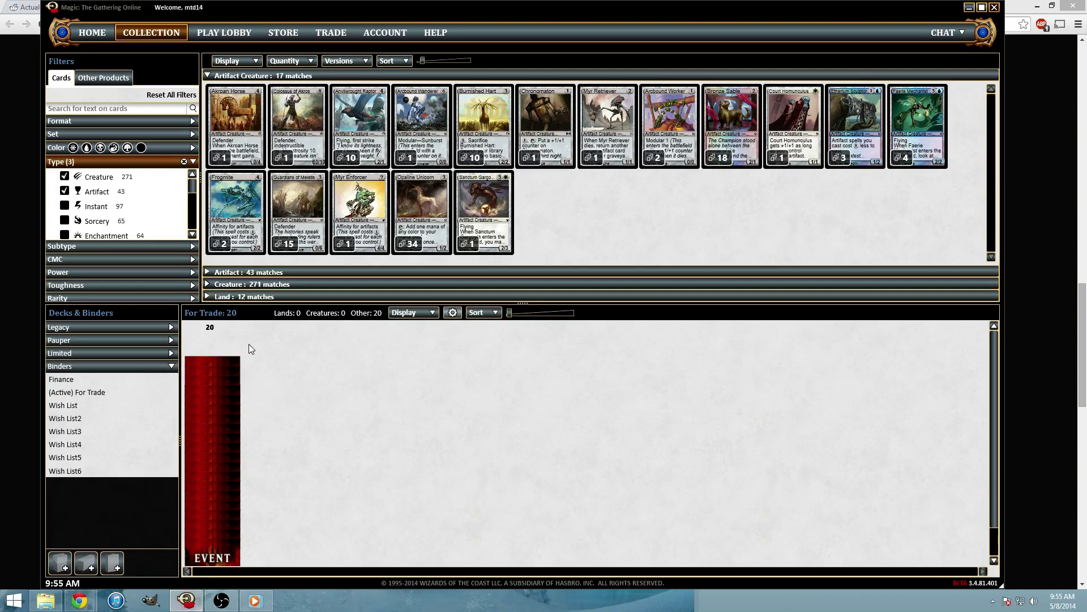
click(413, 312)
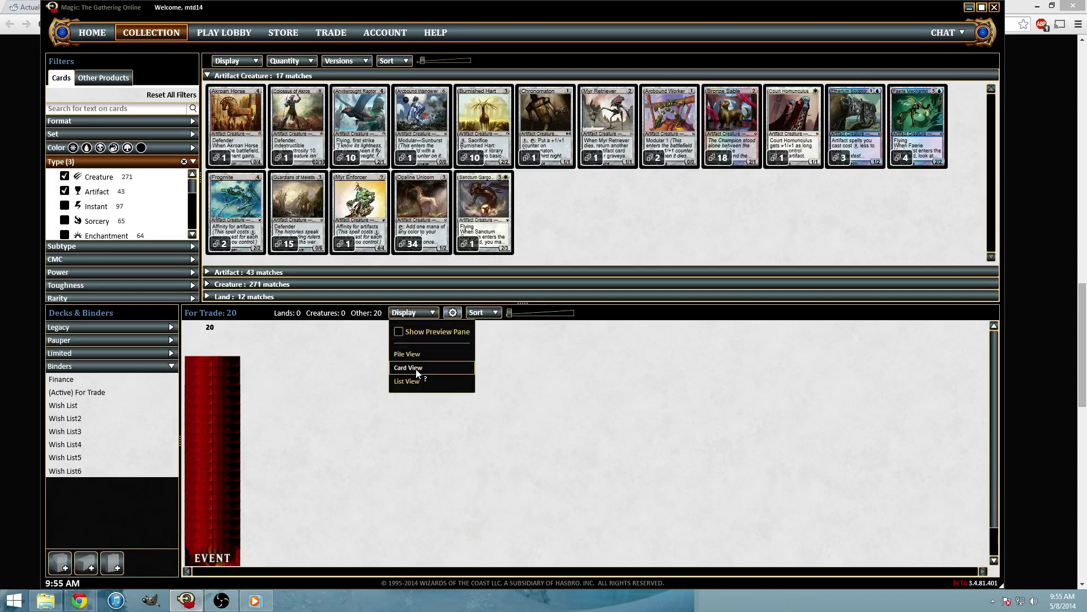
click(423, 366)
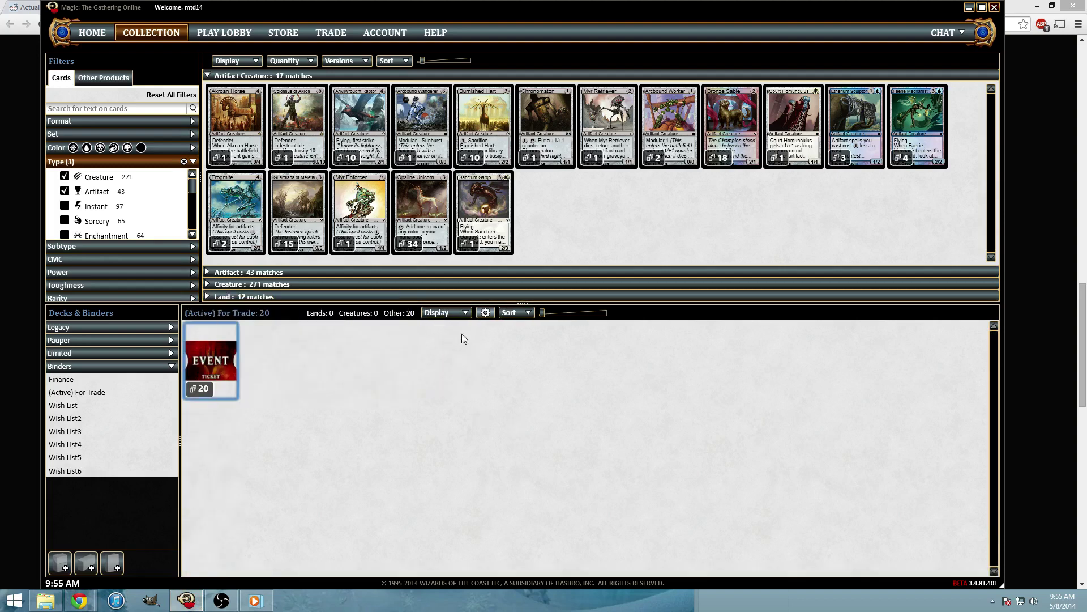
click(450, 313)
right_click(297, 357)
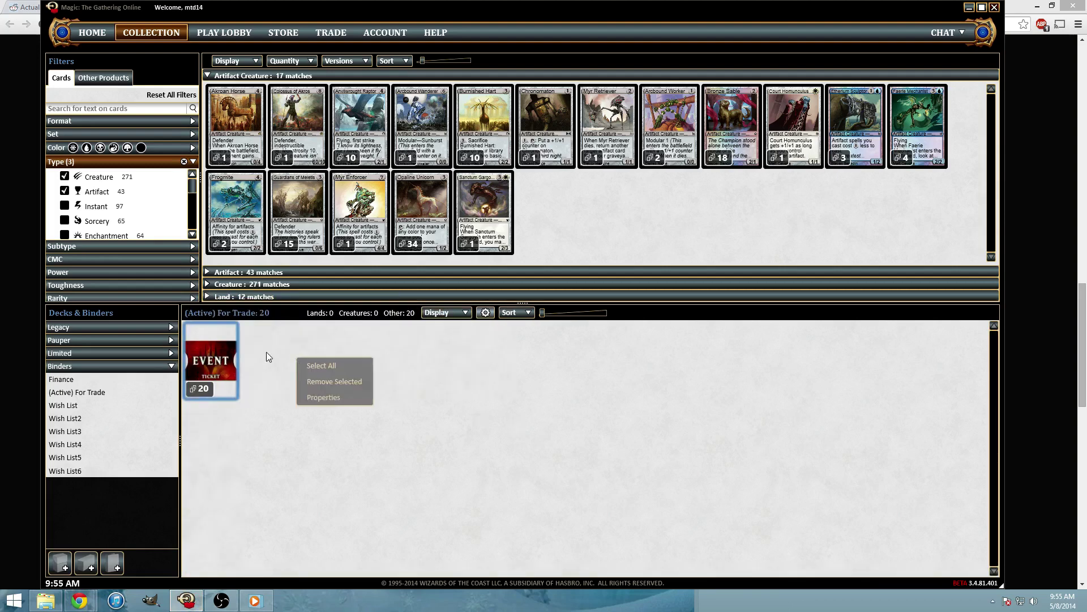
Step: Display the For Trade binder in Pile View and try selecting event tickets from the pile
click(470, 314)
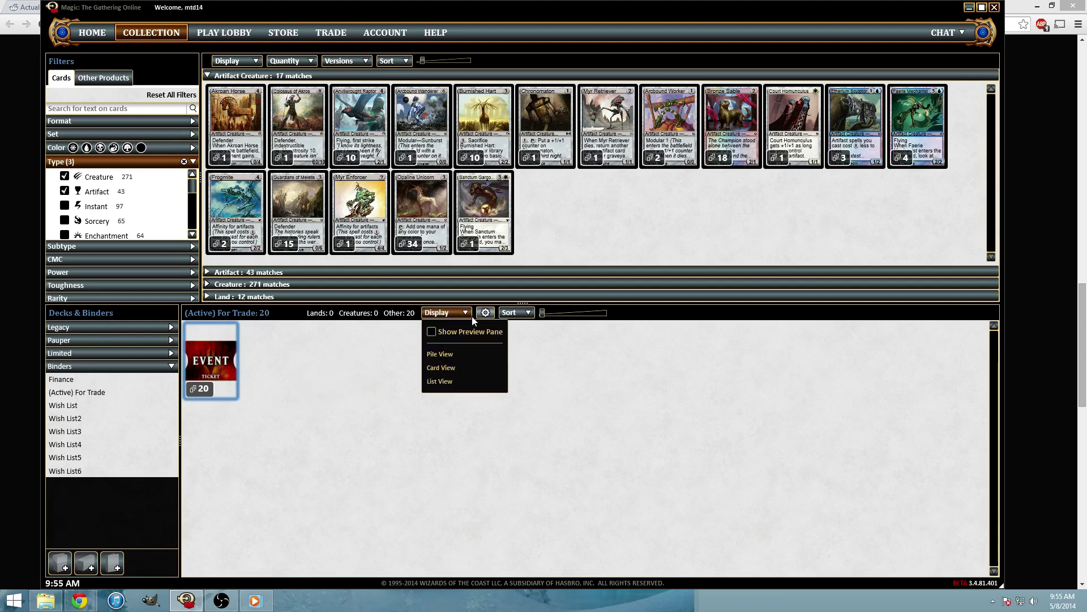
click(447, 355)
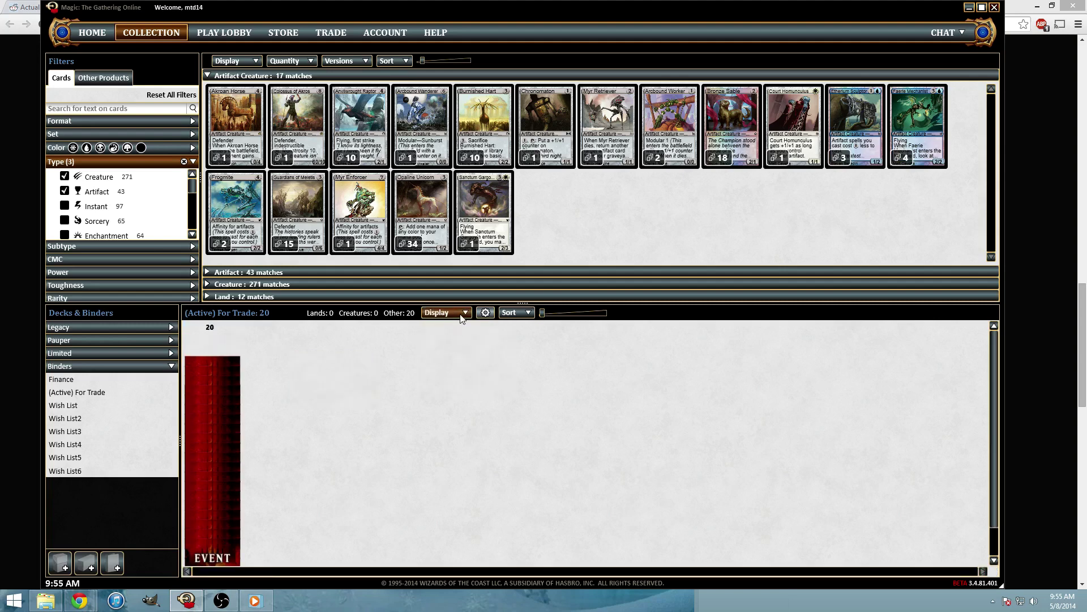
click(462, 314)
click(437, 352)
drag(274, 321, 289, 422)
drag(283, 479, 236, 414)
click(237, 414)
Step: Go back to the Imgur album in the browser and read the complaints about sorting options and deleting cards
click(12, 196)
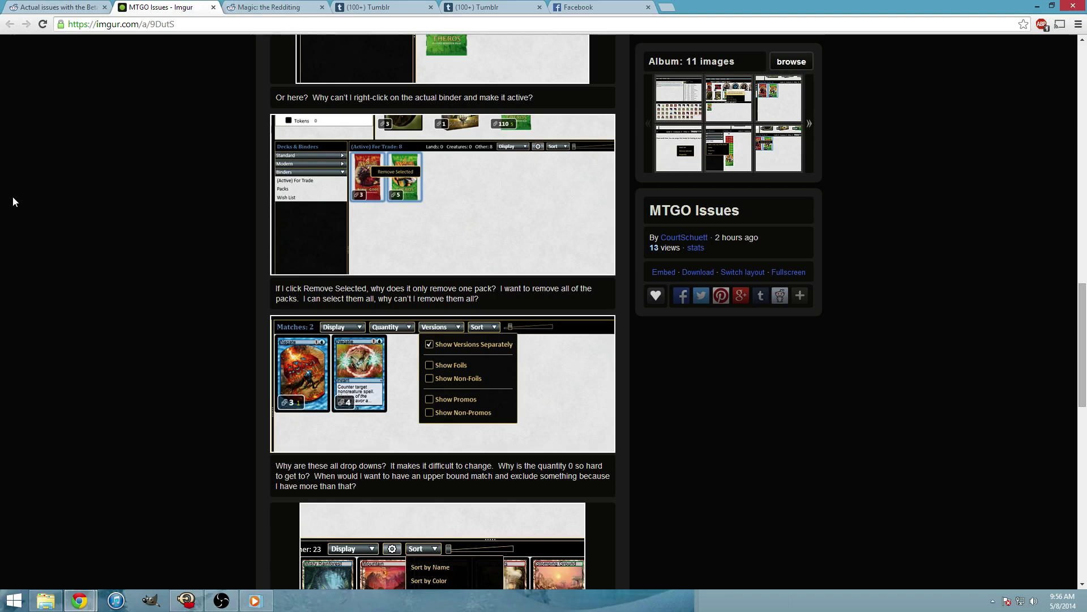
scroll(216, 243, down, 5)
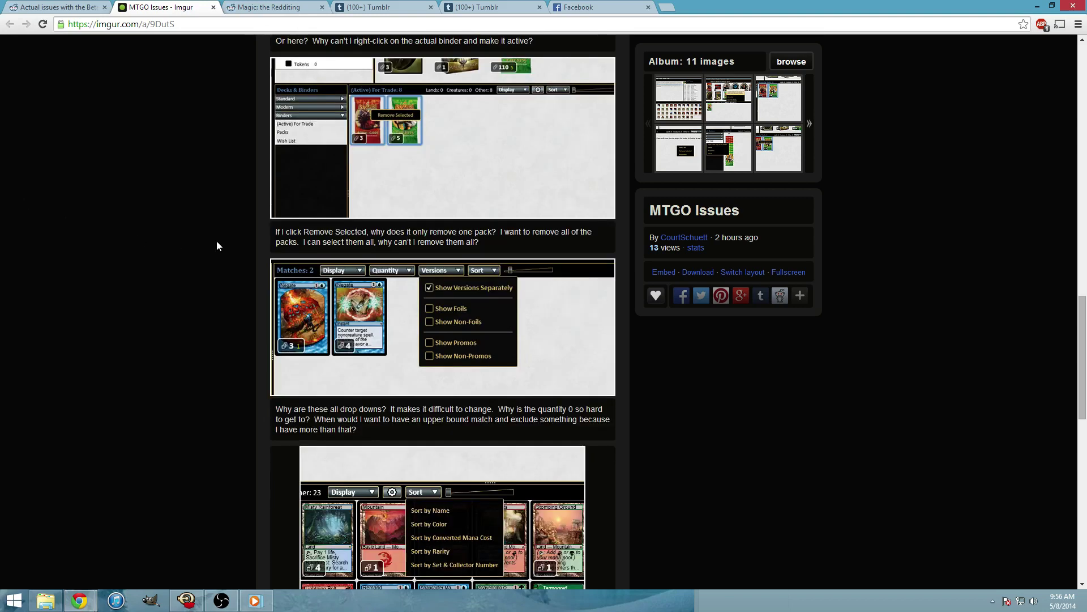
scroll(216, 240, down, 3)
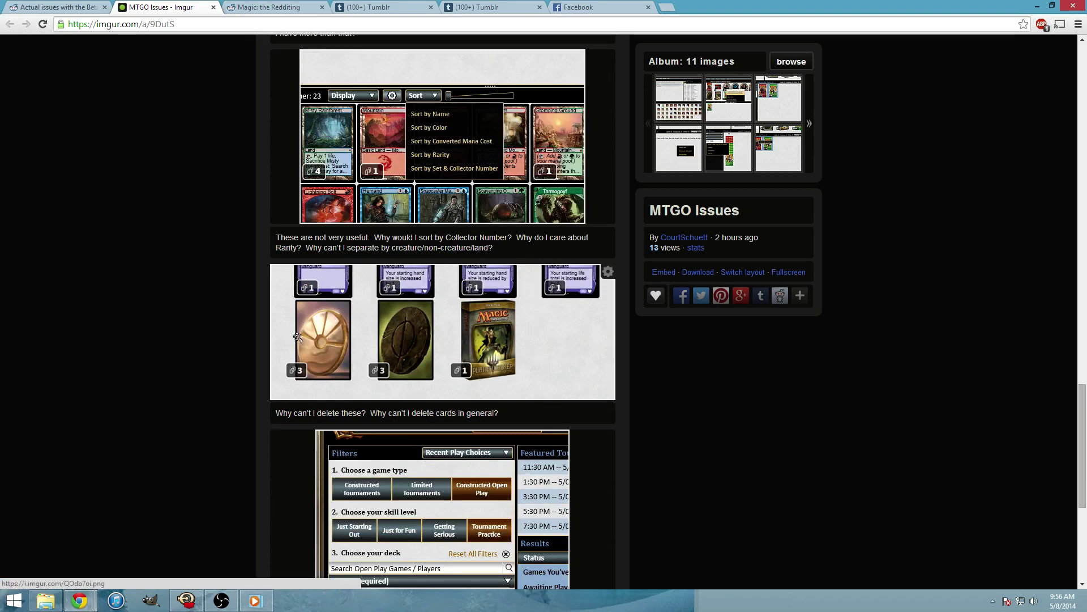
Step: Switch to Magic: The Gathering Online, collapse the Artifact Creature group, and replace Land with Instant in the collection's Type filter
click(184, 602)
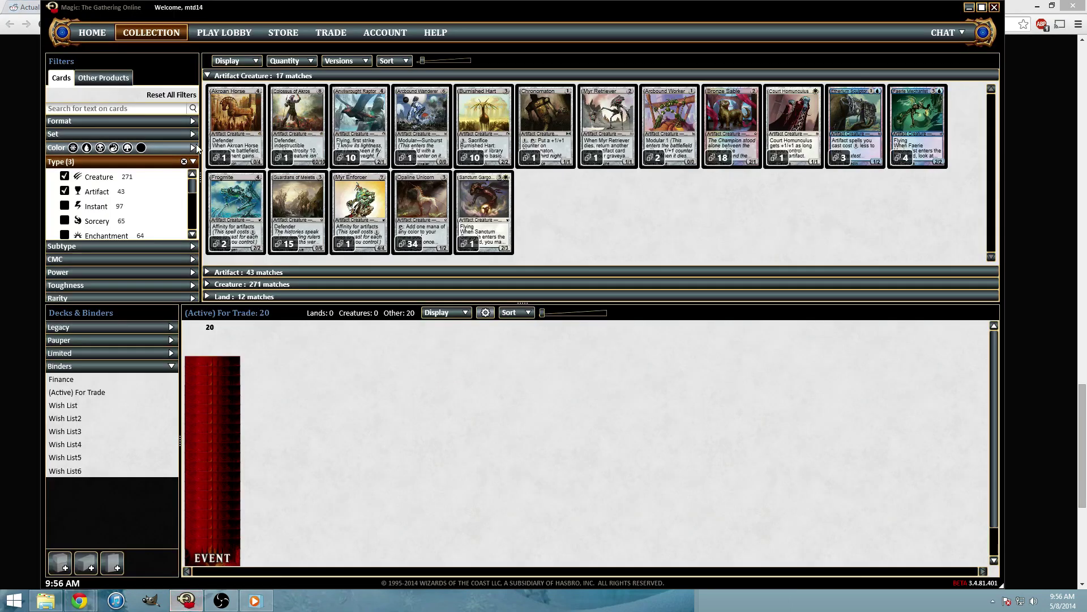
click(277, 78)
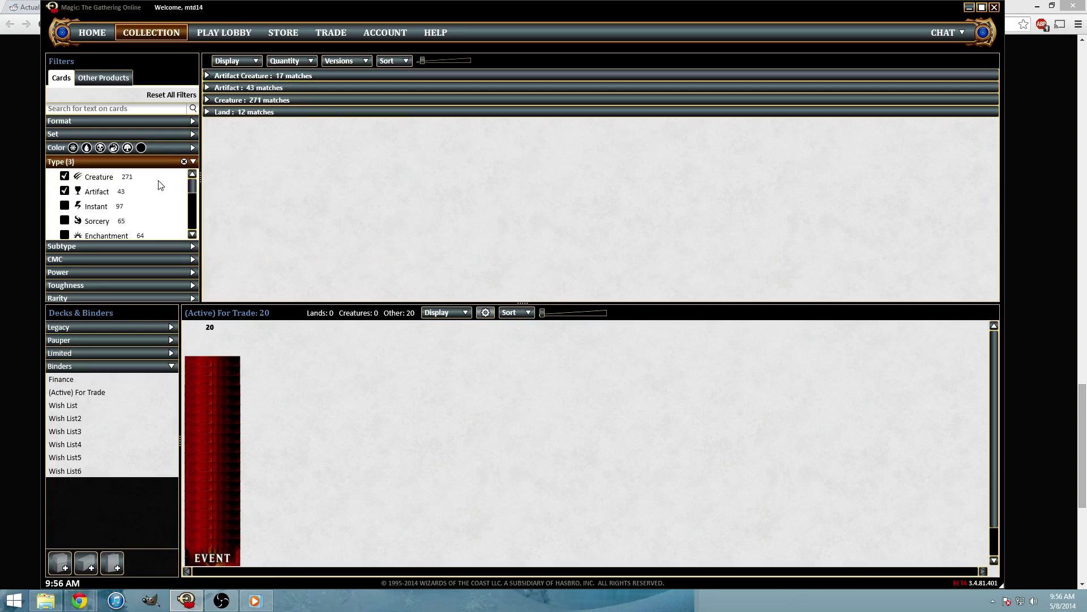
scroll(73, 201, down, 1)
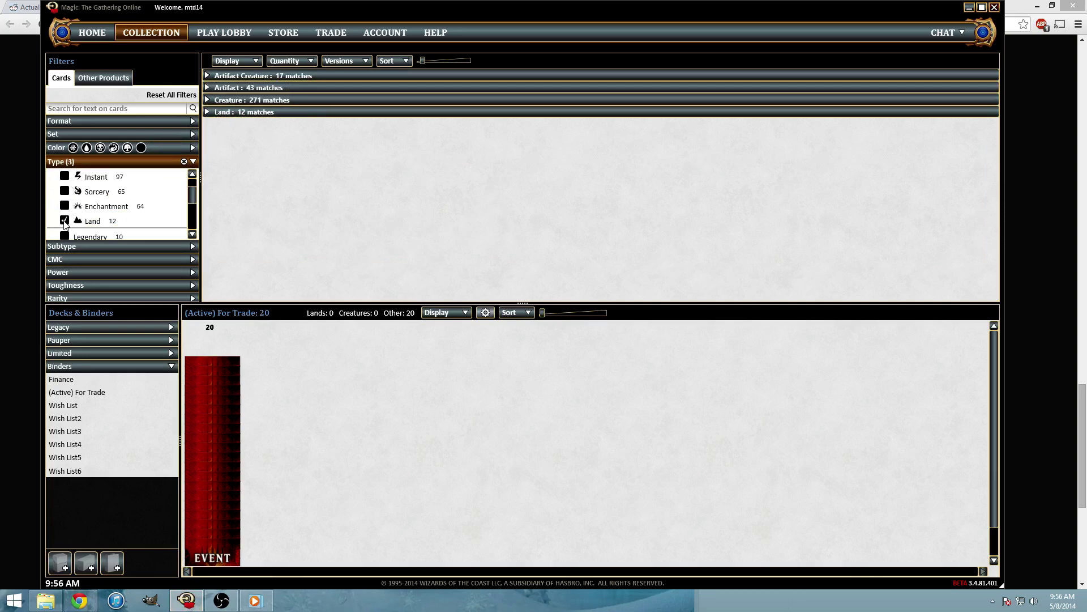
click(64, 222)
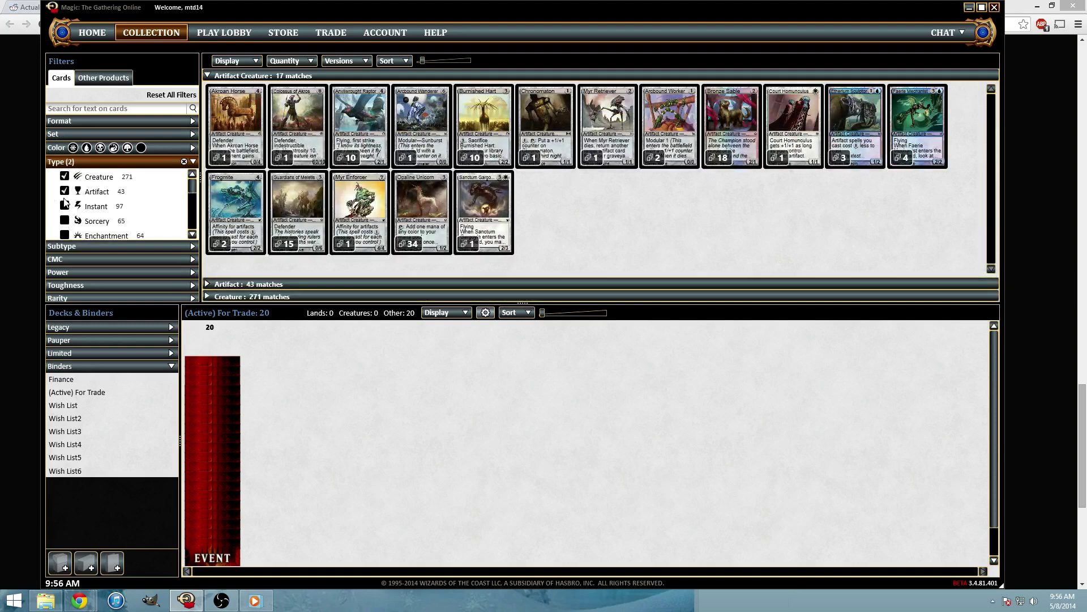
click(64, 191)
click(64, 206)
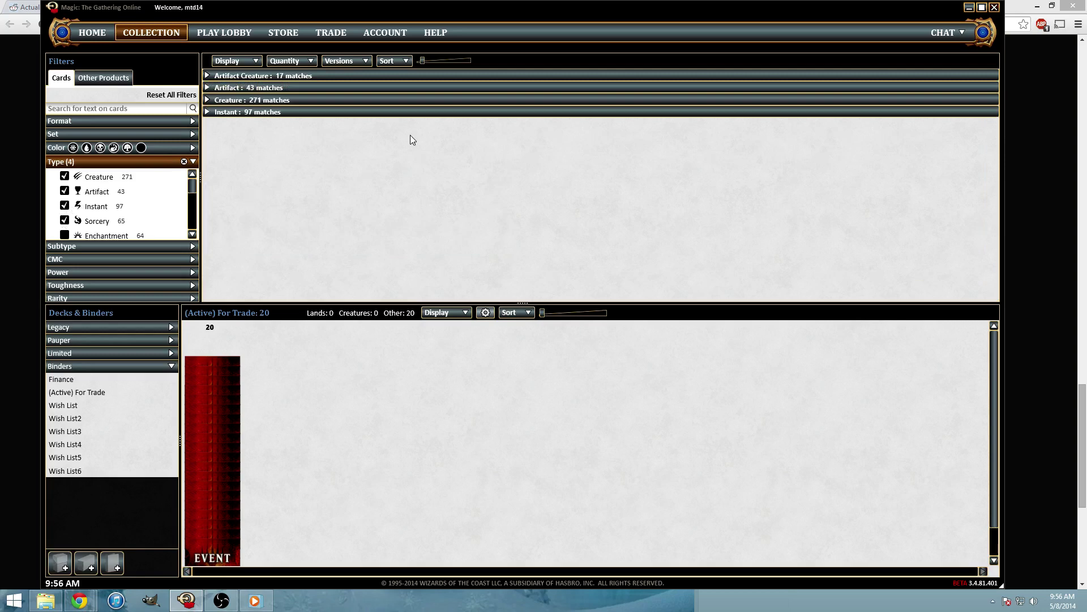
click(64, 225)
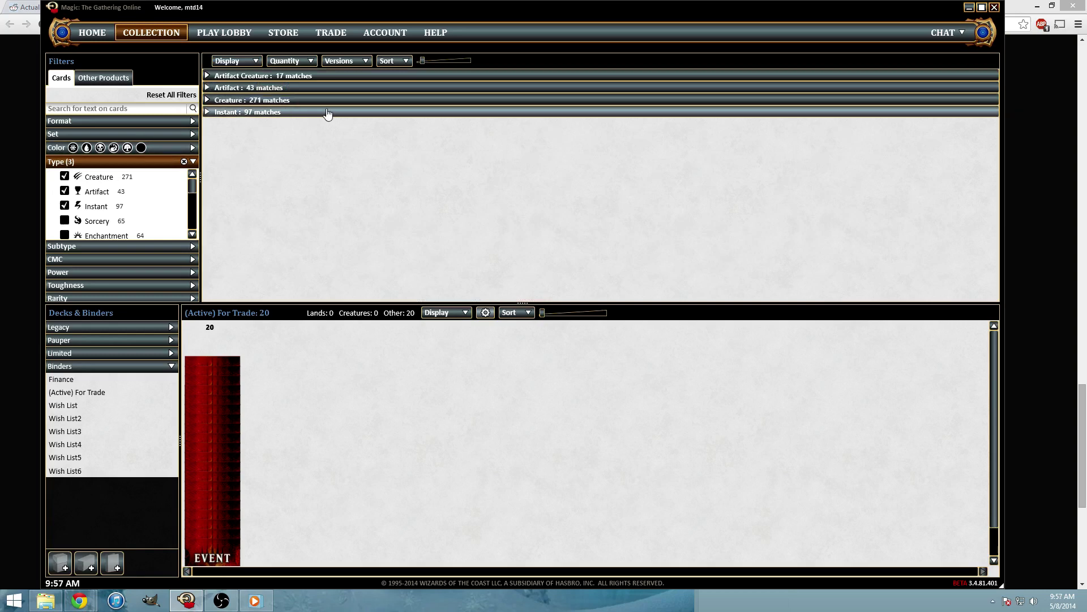
Step: Return to the Imgur album in the browser and review its remaining issues on skill levels and event decks
click(11, 142)
scroll(227, 198, down, 4)
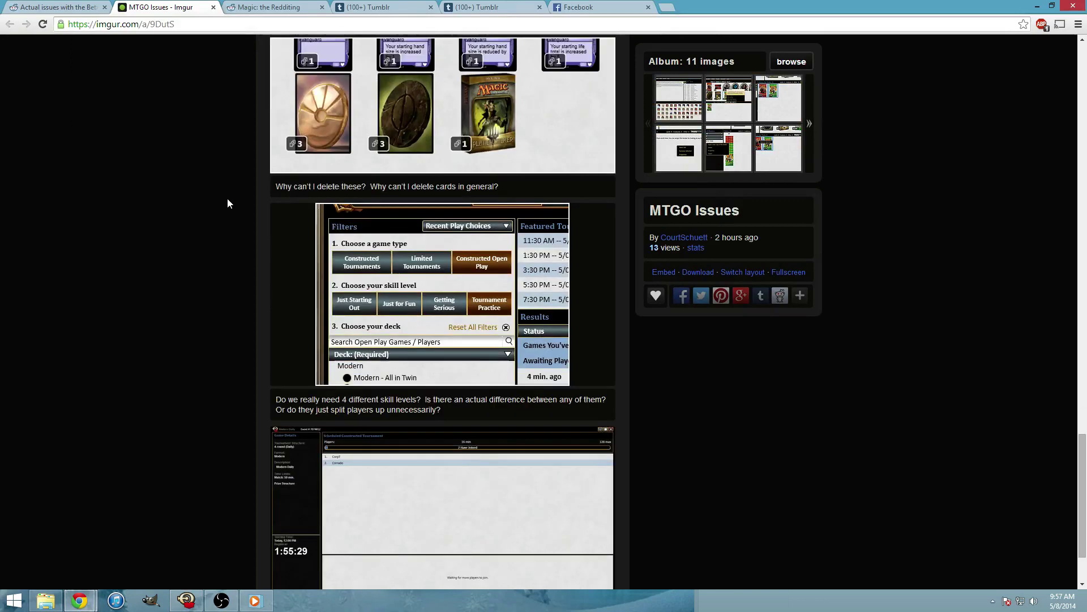
scroll(228, 203, down, 3)
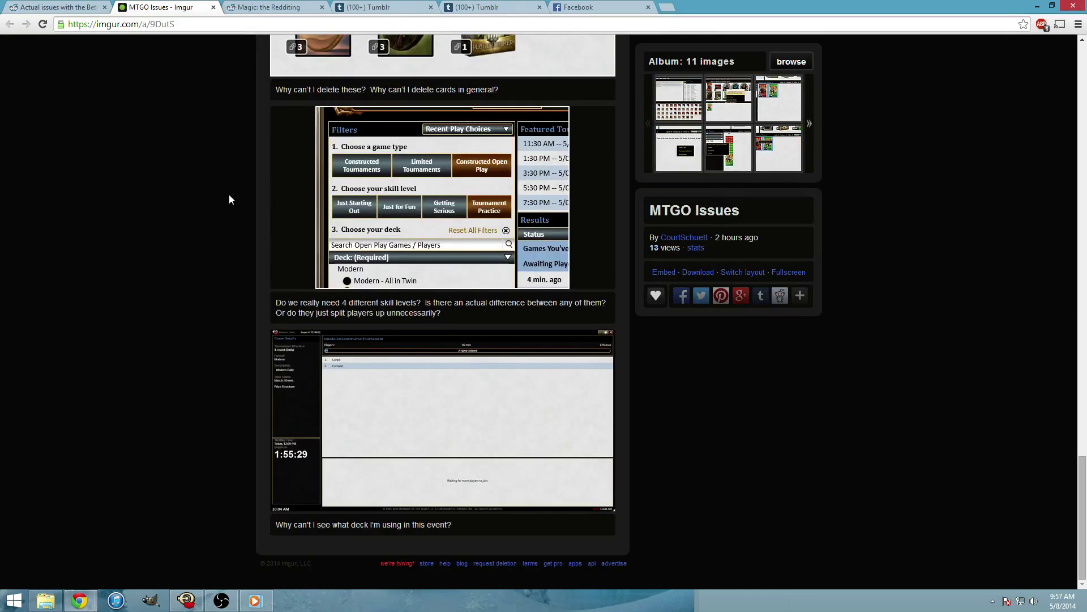
scroll(230, 199, up, 10)
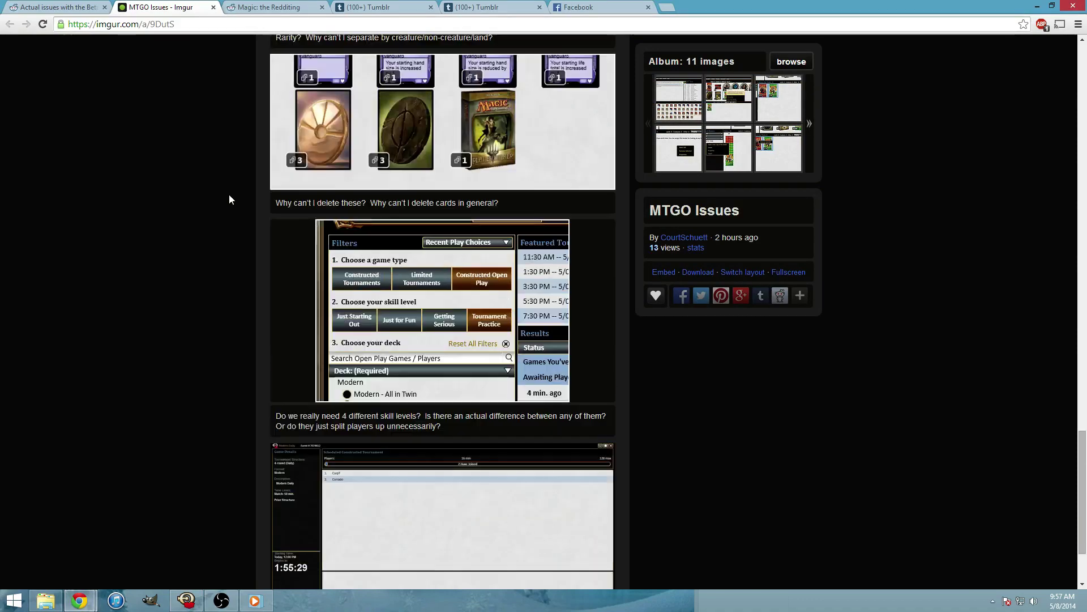
scroll(230, 199, up, 4)
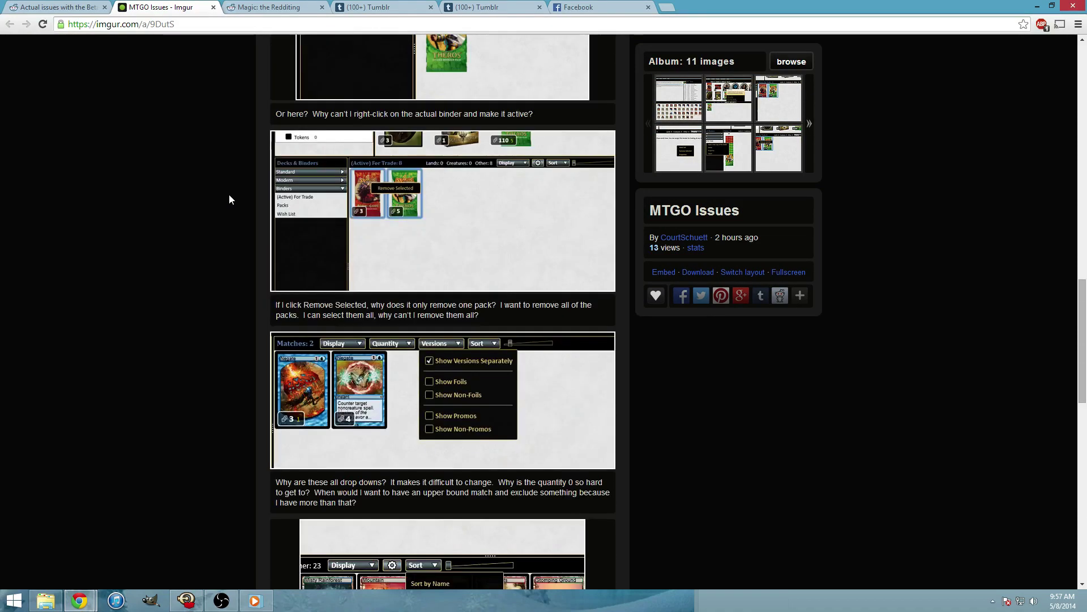
scroll(229, 199, down, 11)
scroll(228, 194, down, 3)
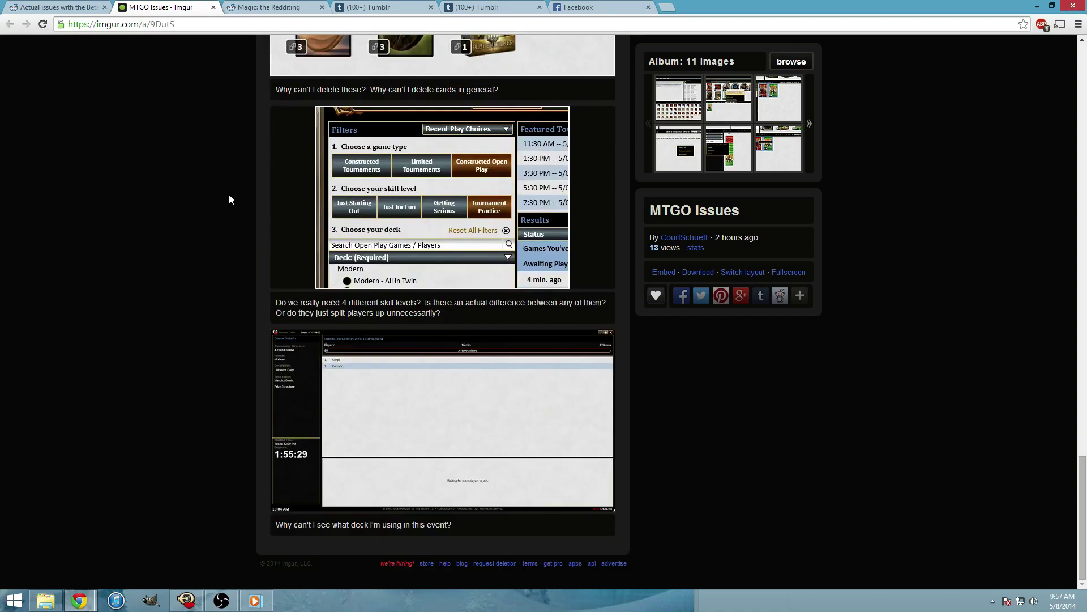
Step: Go back to the start of the Imgur album and reread the complaints about cut-off buddy names and moving items between binders
scroll(189, 383, up, 20)
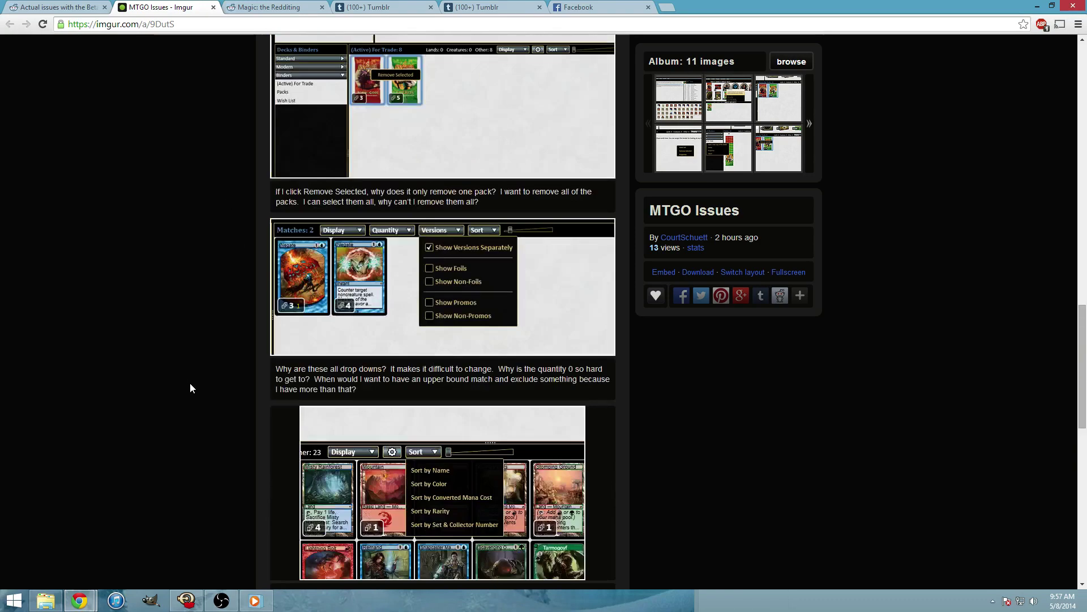
scroll(190, 388, up, 4)
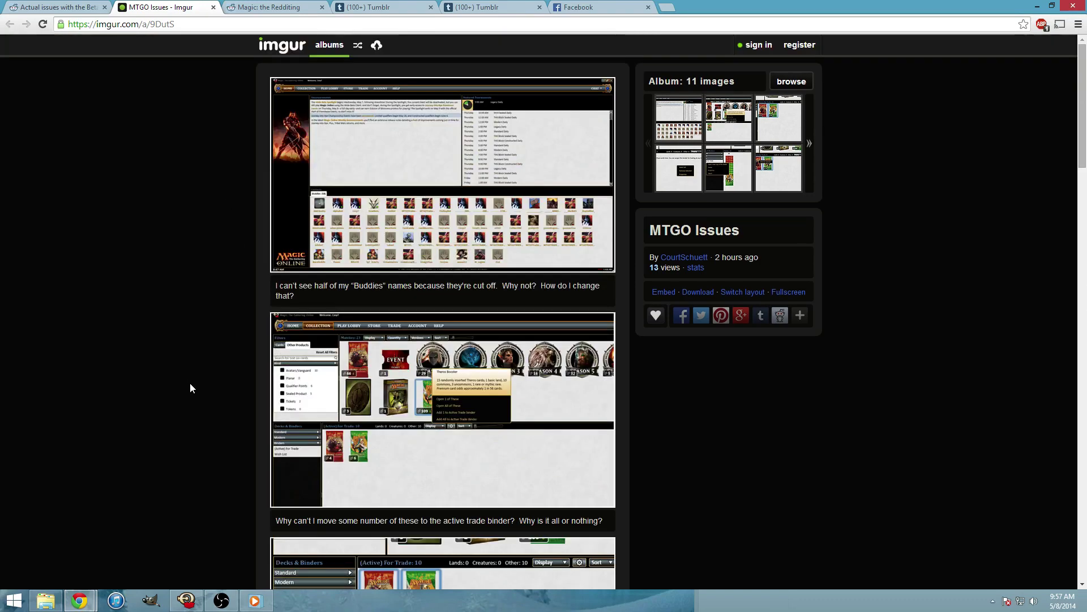
drag(311, 297, 288, 285)
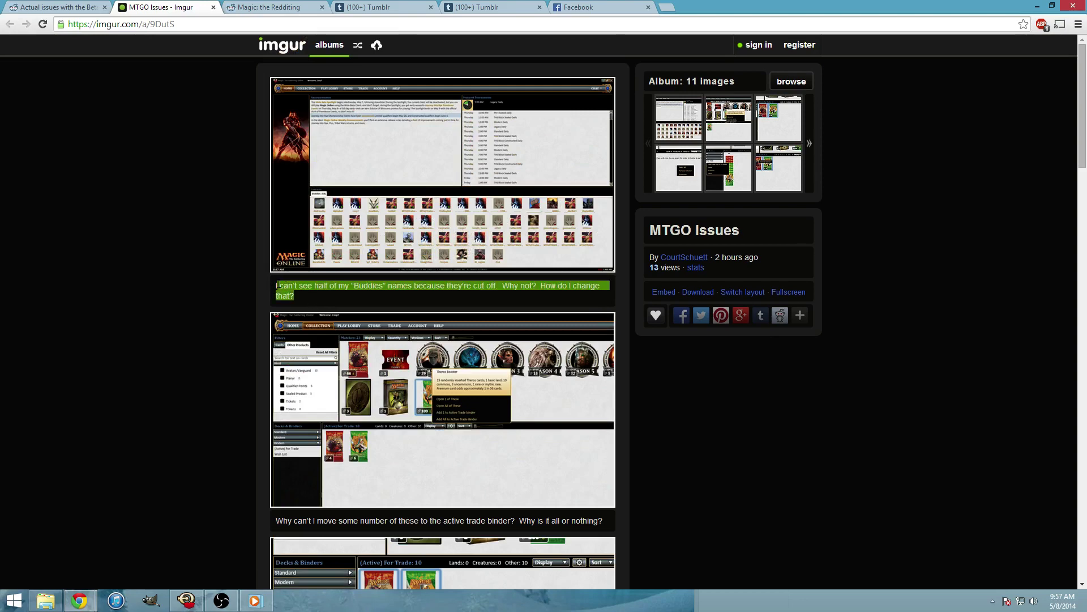
click(297, 294)
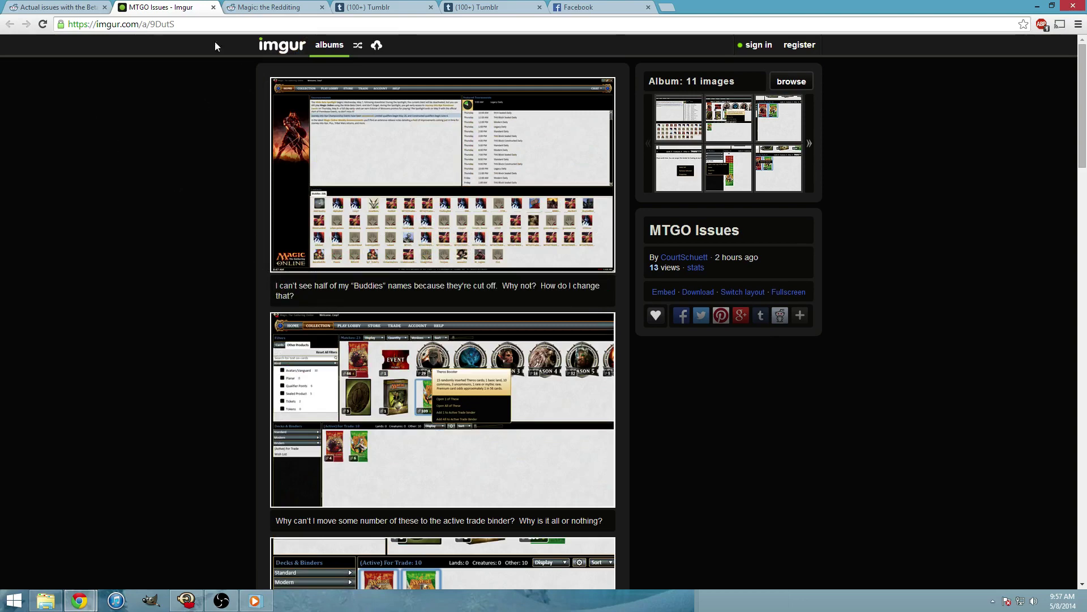
scroll(283, 453, down, 5)
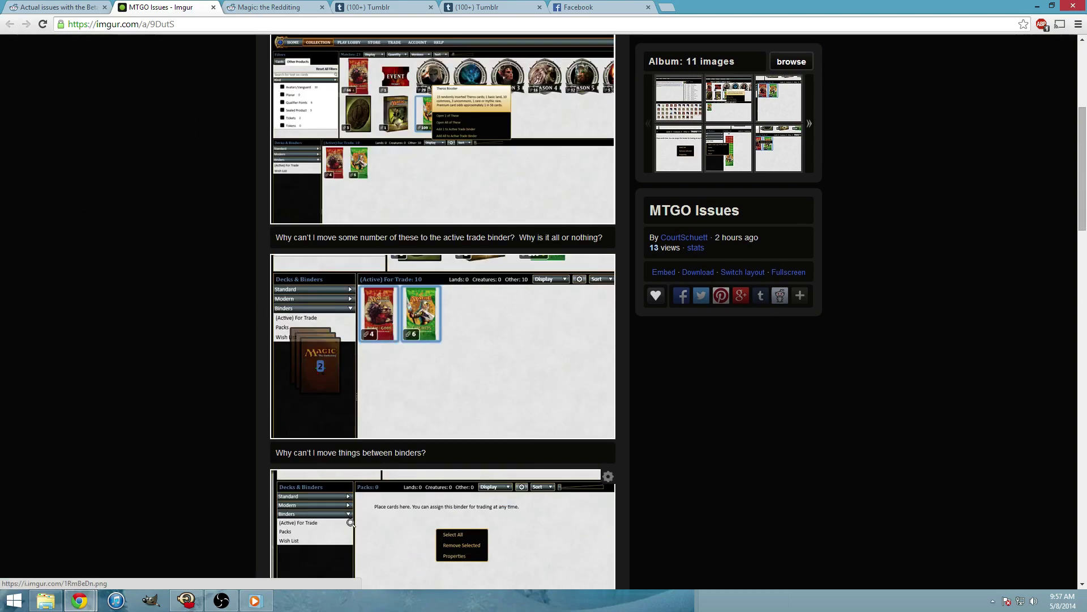
Step: Switch to Magic: The Gathering Online to view the For Trade binder, and bring up the Open Broadcaster Software window
click(218, 600)
click(186, 601)
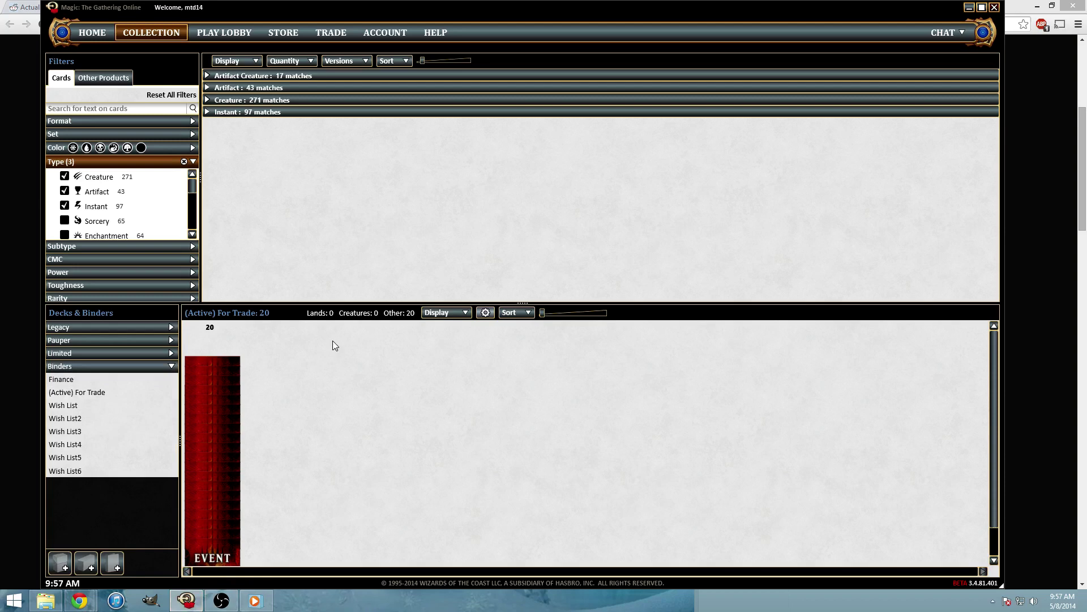
drag(332, 341, 357, 447)
click(467, 313)
click(221, 600)
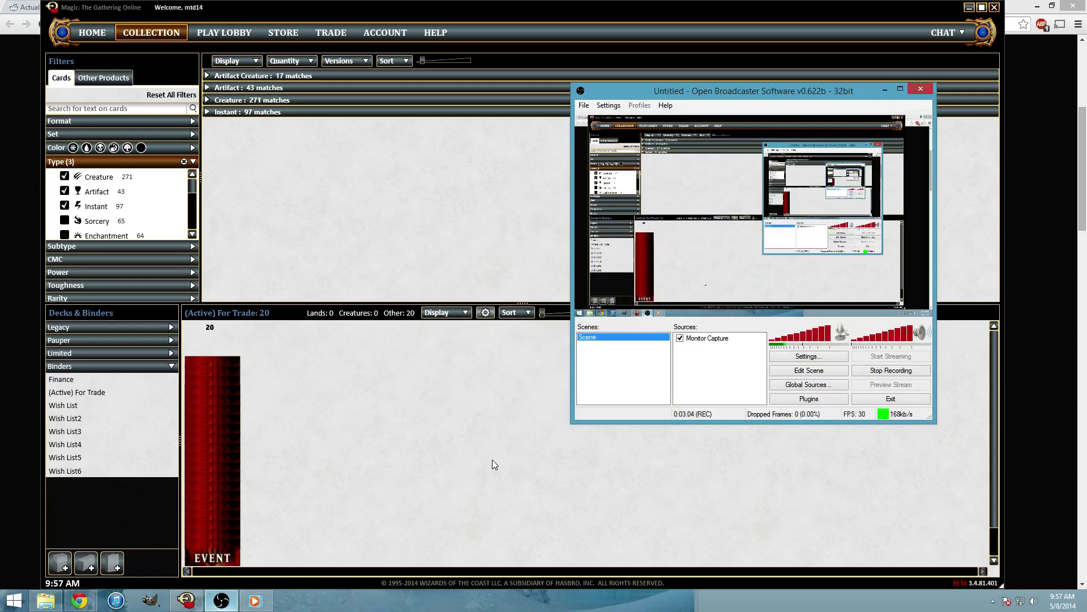